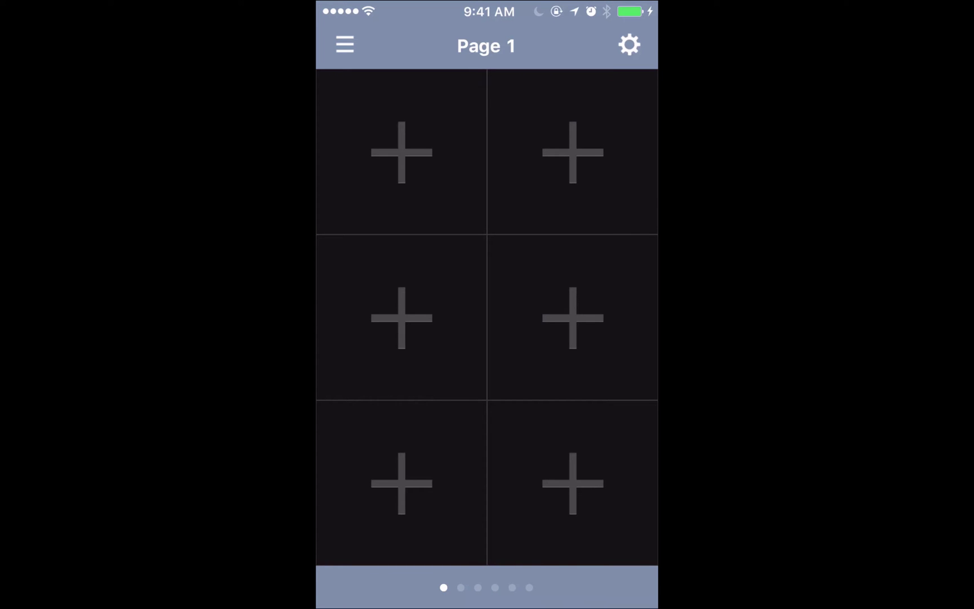
Step: Assign demo - Camera 1 to the top-left tile of Page 1 via Select Camera
left_click(402, 152)
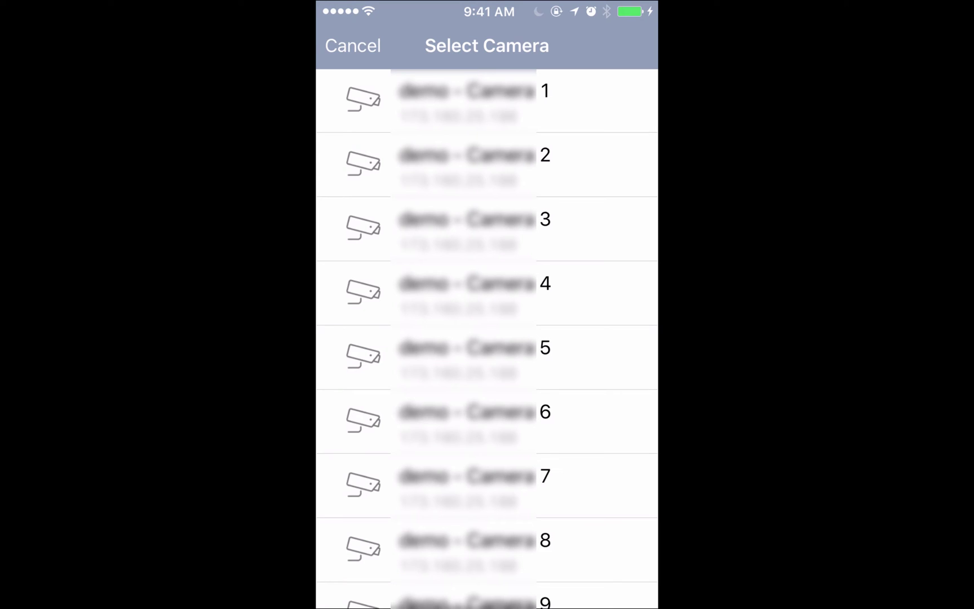
left_click(582, 99)
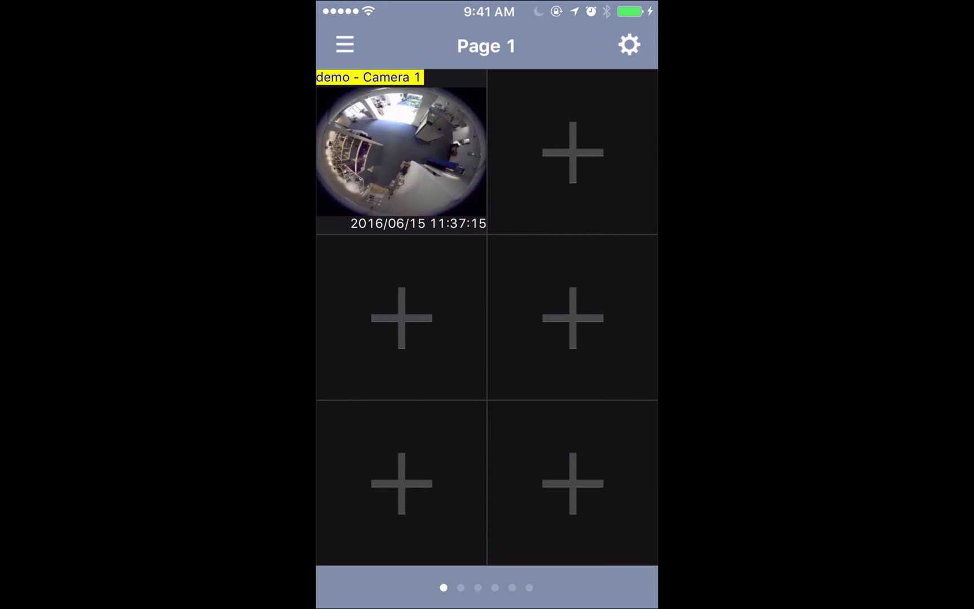
Step: Move the Camera 1 feed to the top-right tile, then drag it onto the trash
left_click(401, 151)
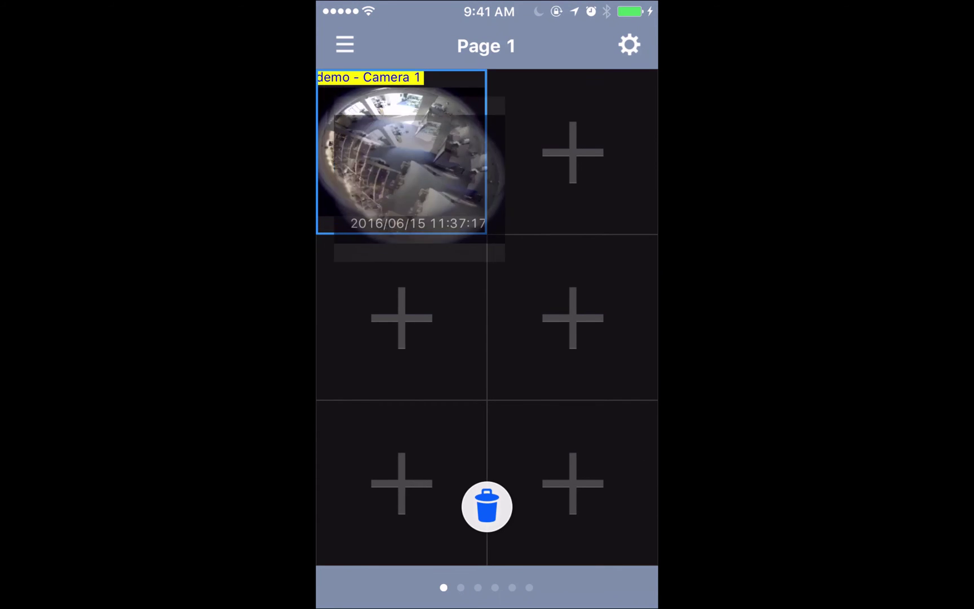
mouse_move(400, 152)
left_mouse_down()
mouse_move(527, 289)
mouse_move(573, 152)
left_mouse_up()
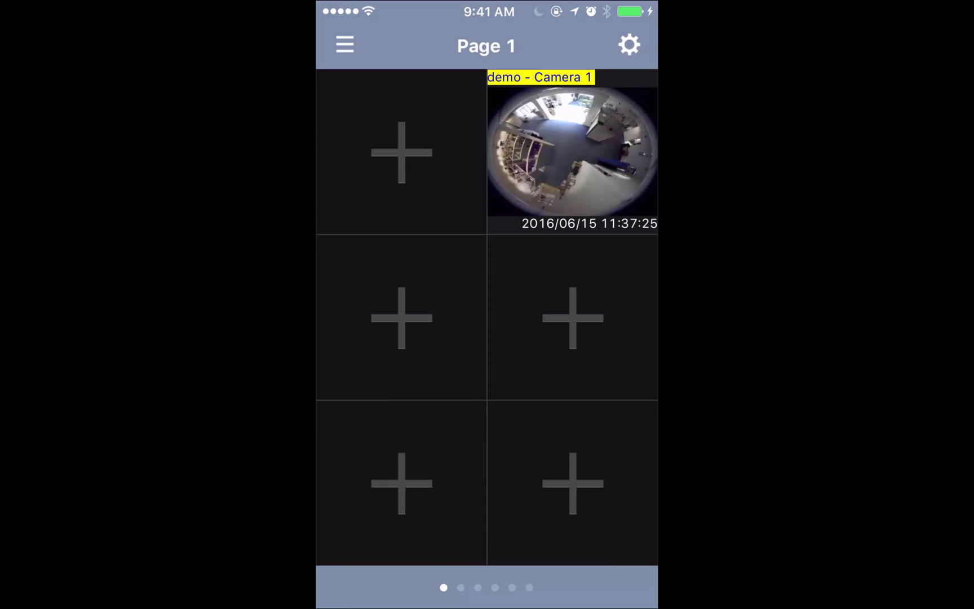
left_click_drag(573, 152, 487, 506)
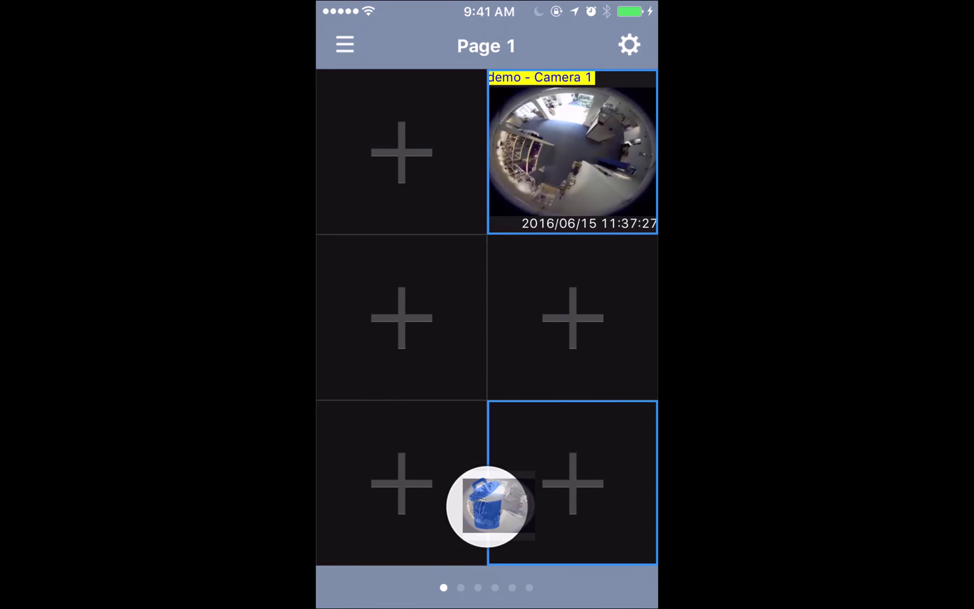
left_click_drag(487, 505, 487, 505)
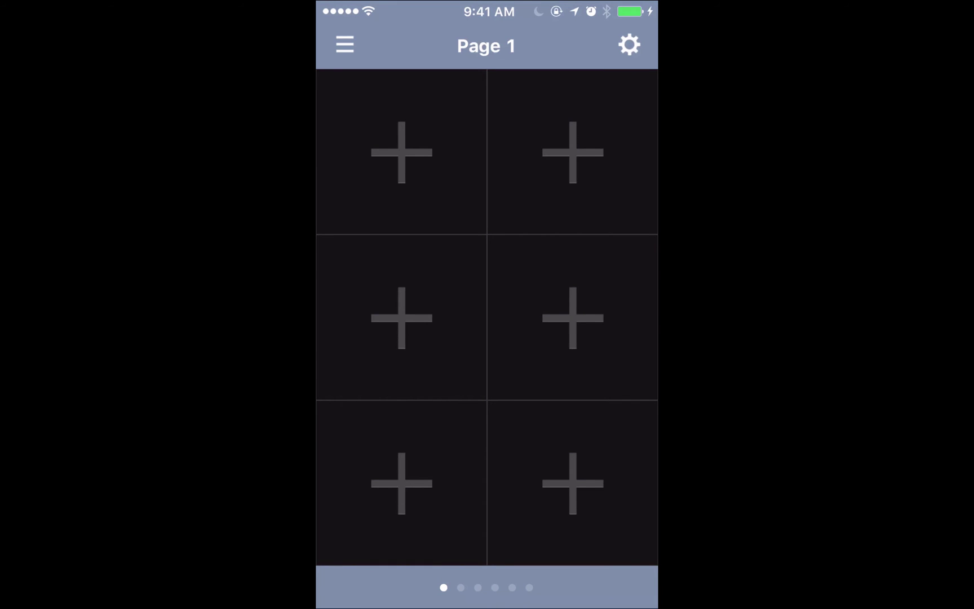
Step: Put demo - Camera 1 back into the top-left tile from the camera list
left_click(345, 44)
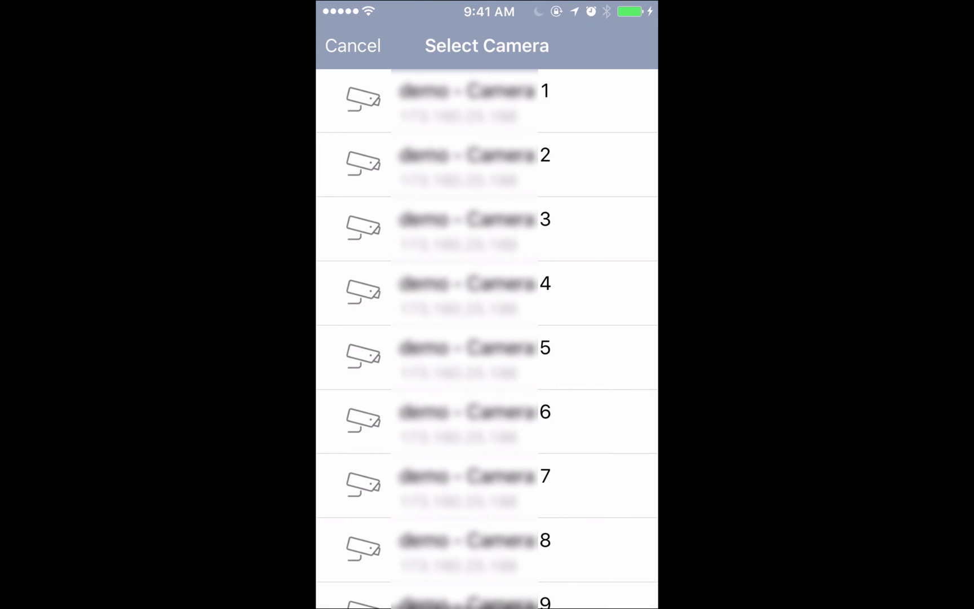
left_click(598, 94)
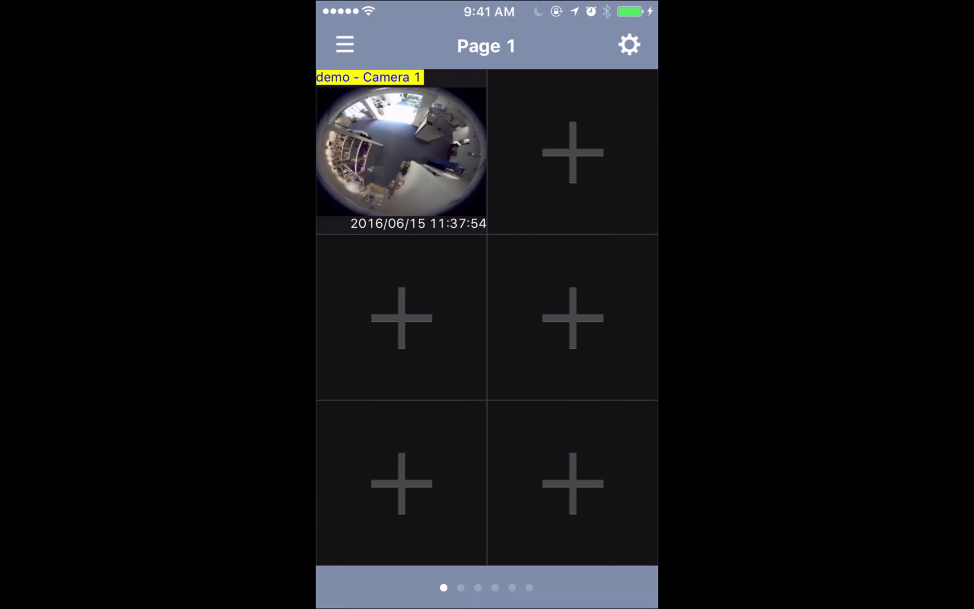
Step: Open the Select Camera list for the top-right tile
left_click(573, 153)
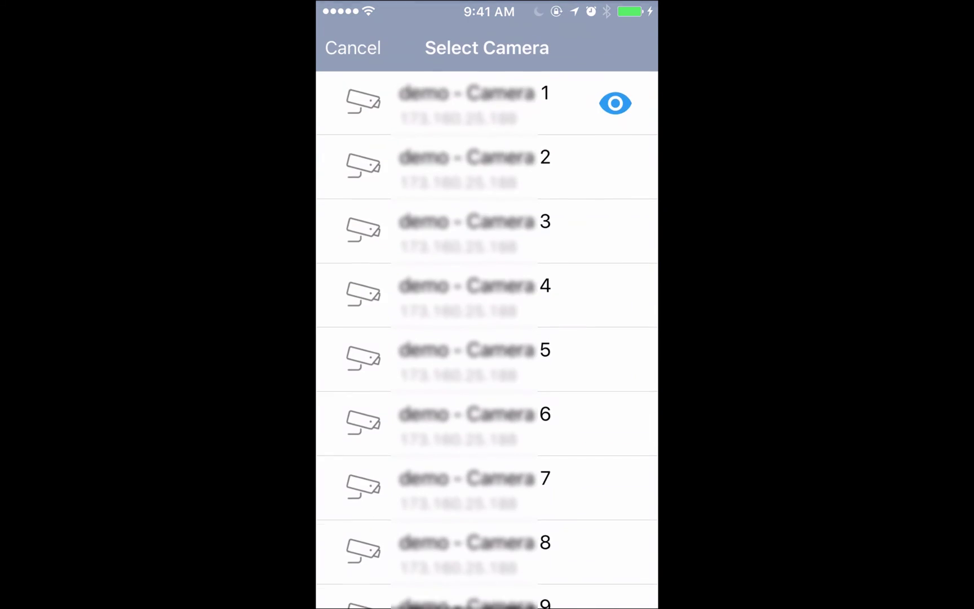
scroll(487, 339, "down", 3)
scroll(488, 338, "down", 5)
scroll(488, 338, "down", 5)
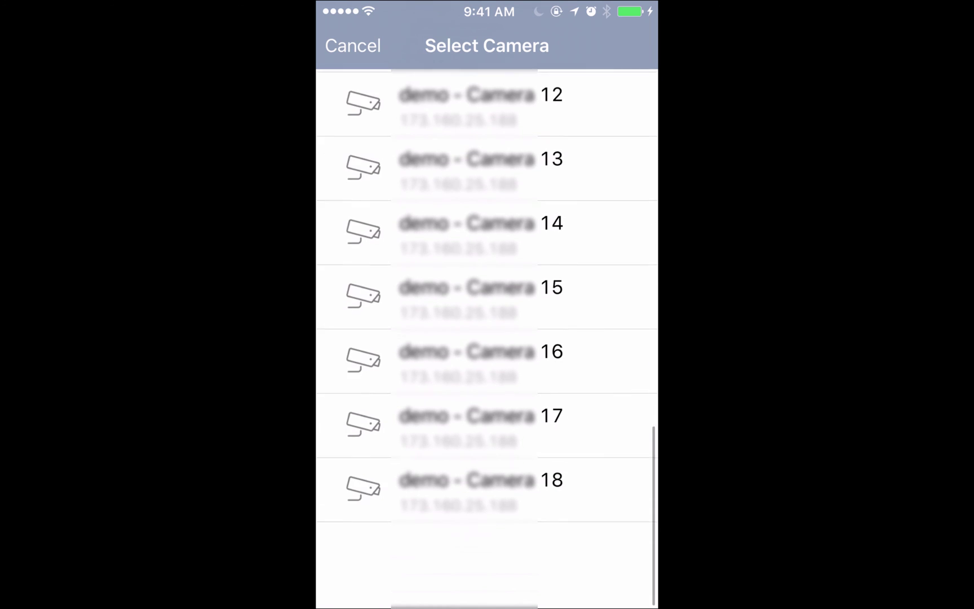